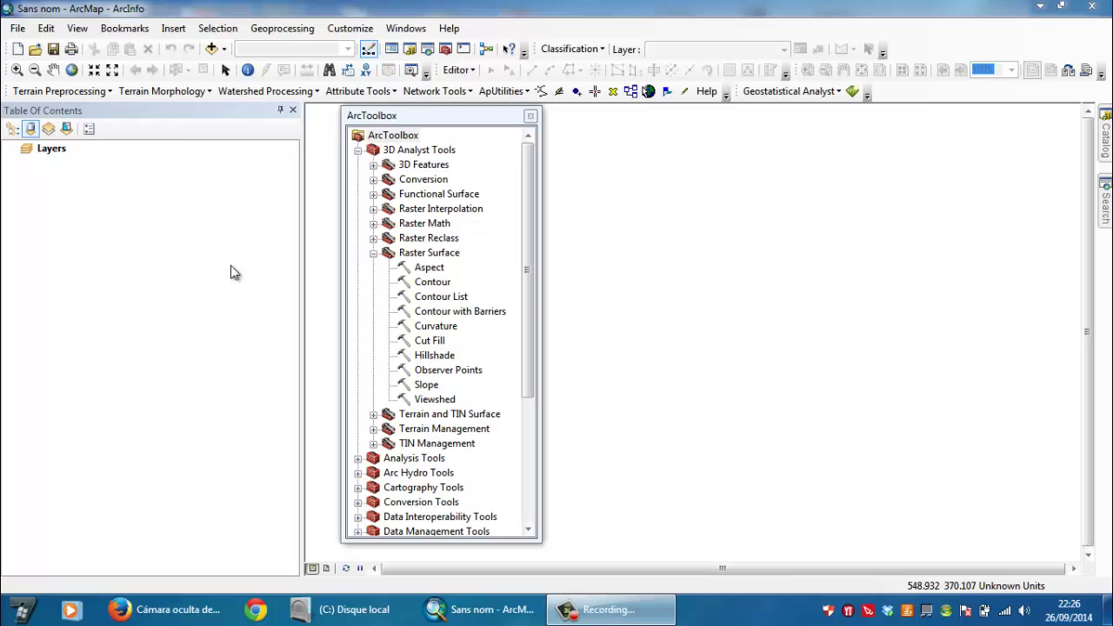
Add the Forages DHW.dem elevation raster from the Forages DHW folder to the map.
left_click(231, 272)
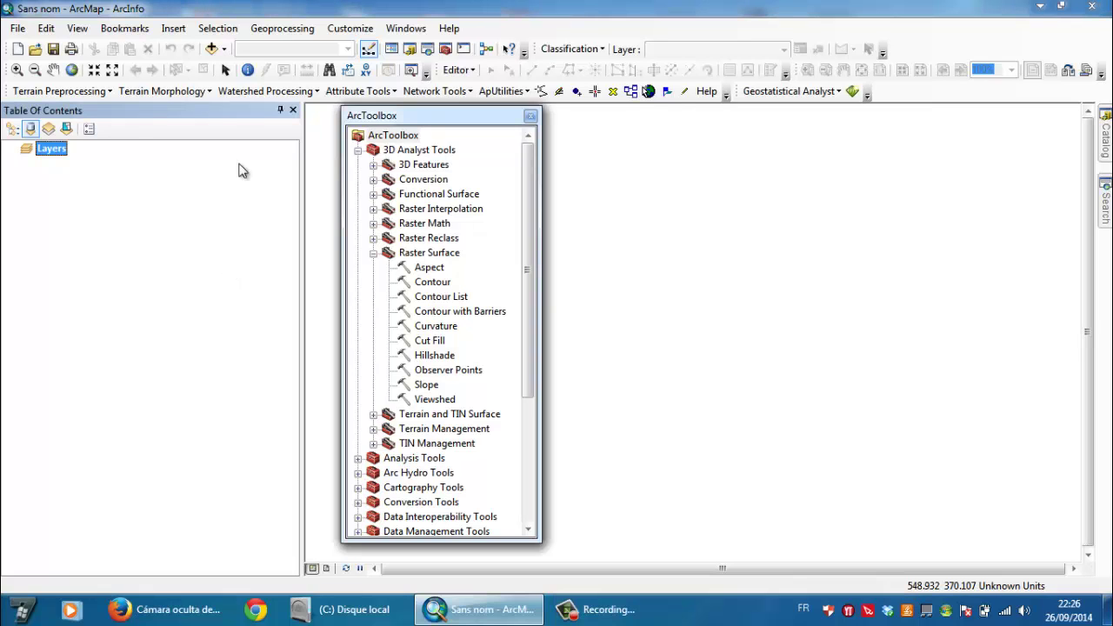
left_click(222, 49)
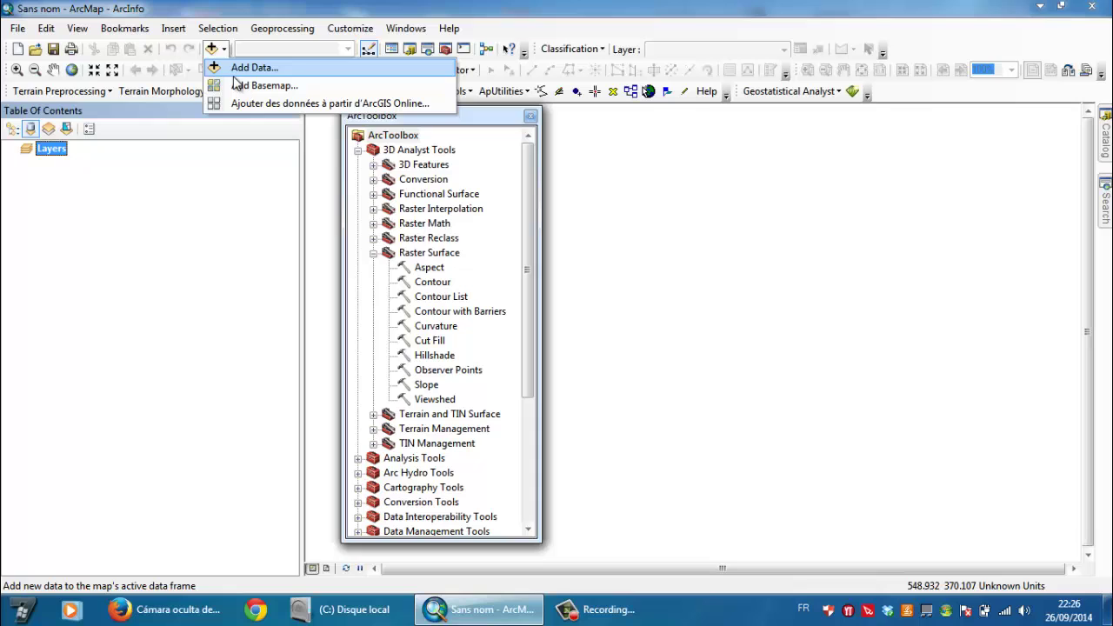
left_click(246, 68)
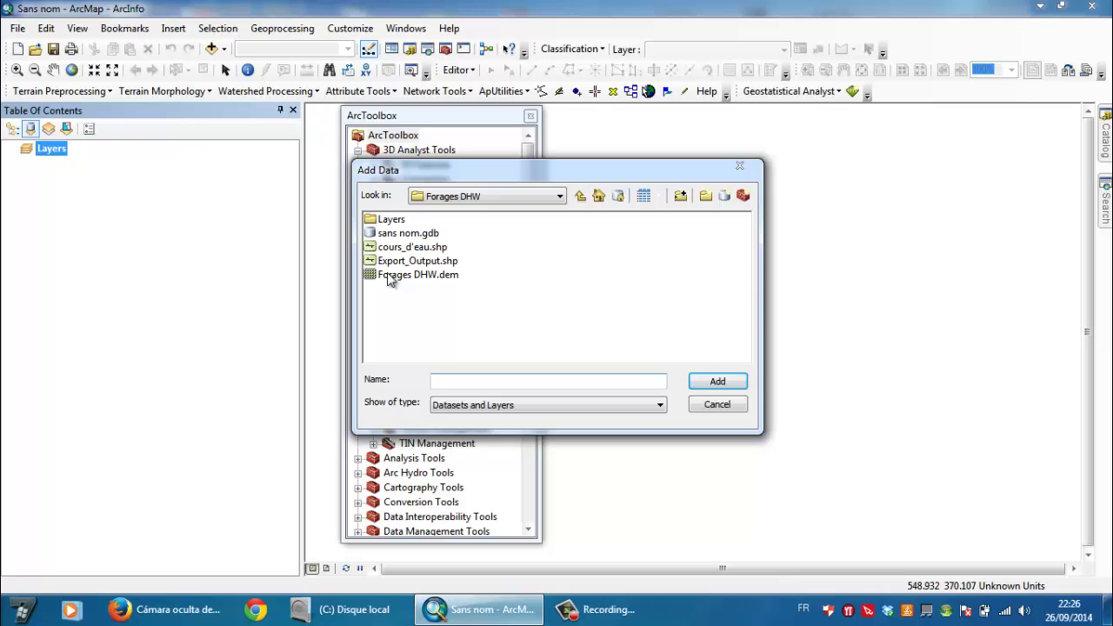
double_click(389, 274)
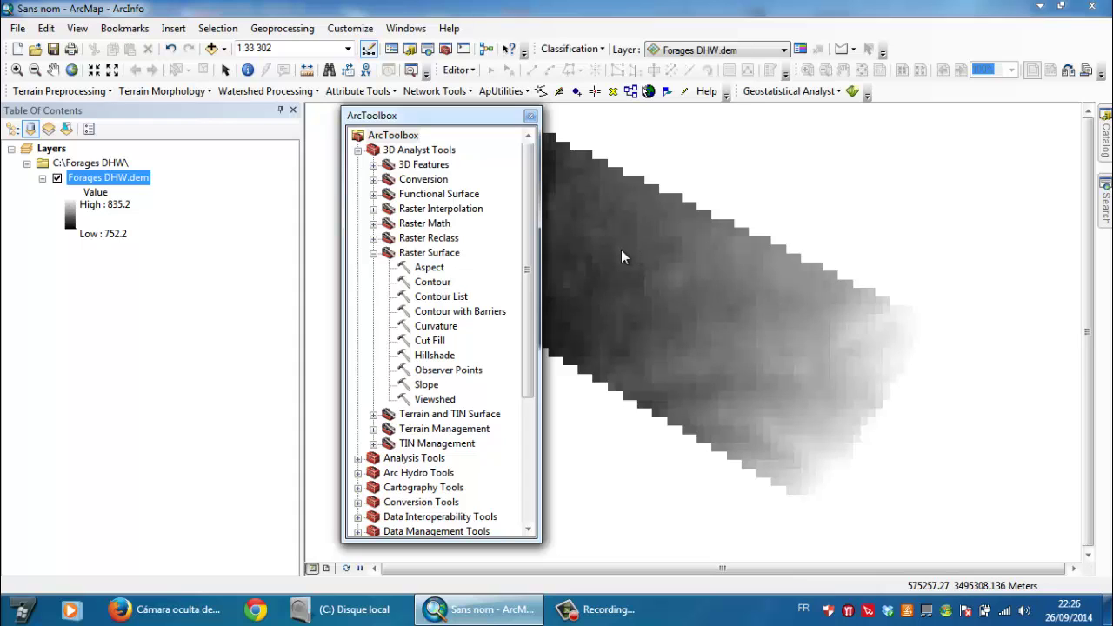
Expand 3D Analyst Tools > Raster Surface in ArcToolbox and launch the Aspect tool.
scroll(621, 249, "up", 1)
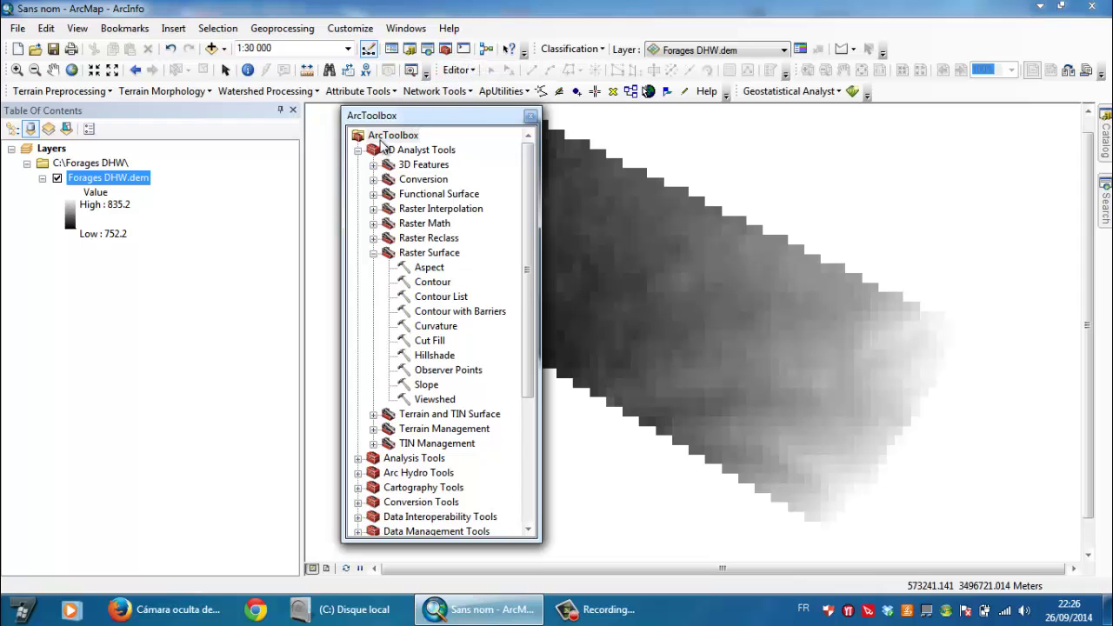
left_click(357, 151)
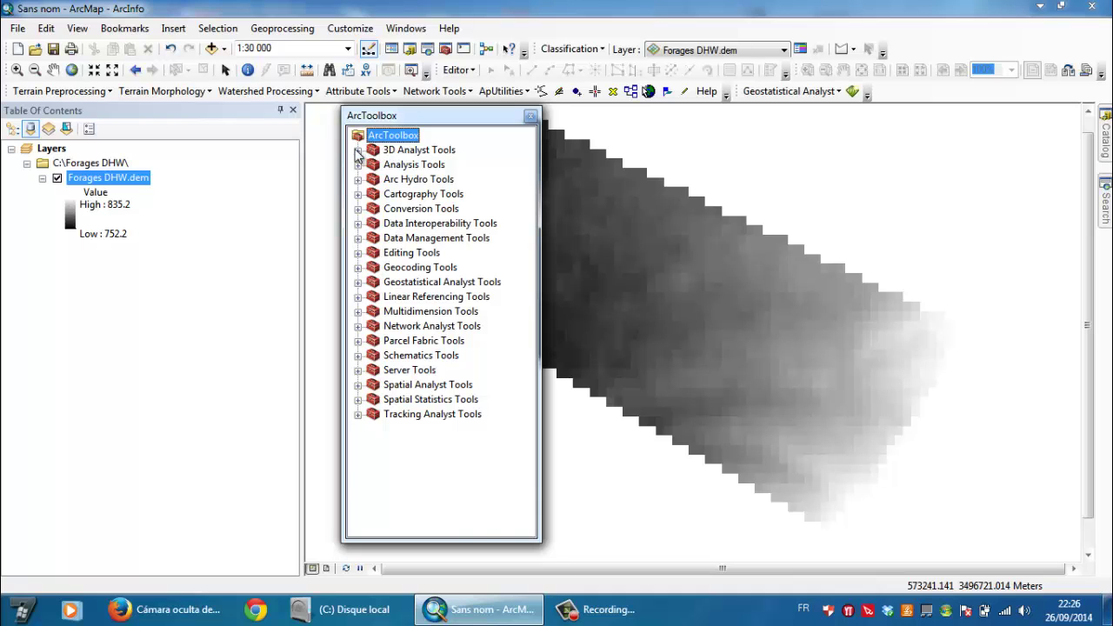
left_click(358, 152)
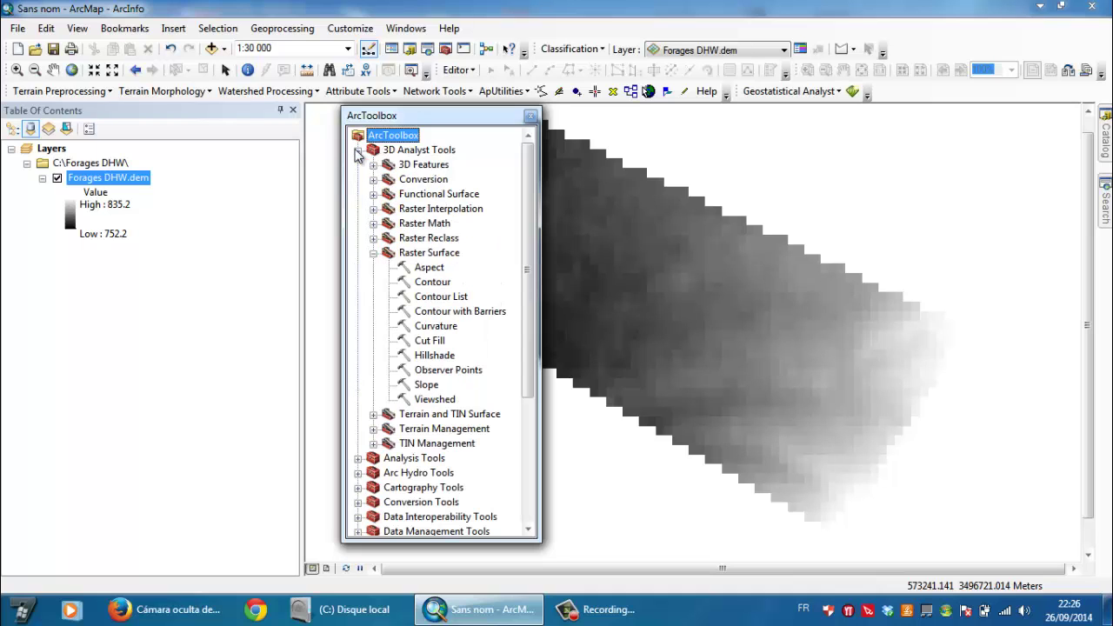
left_click(373, 252)
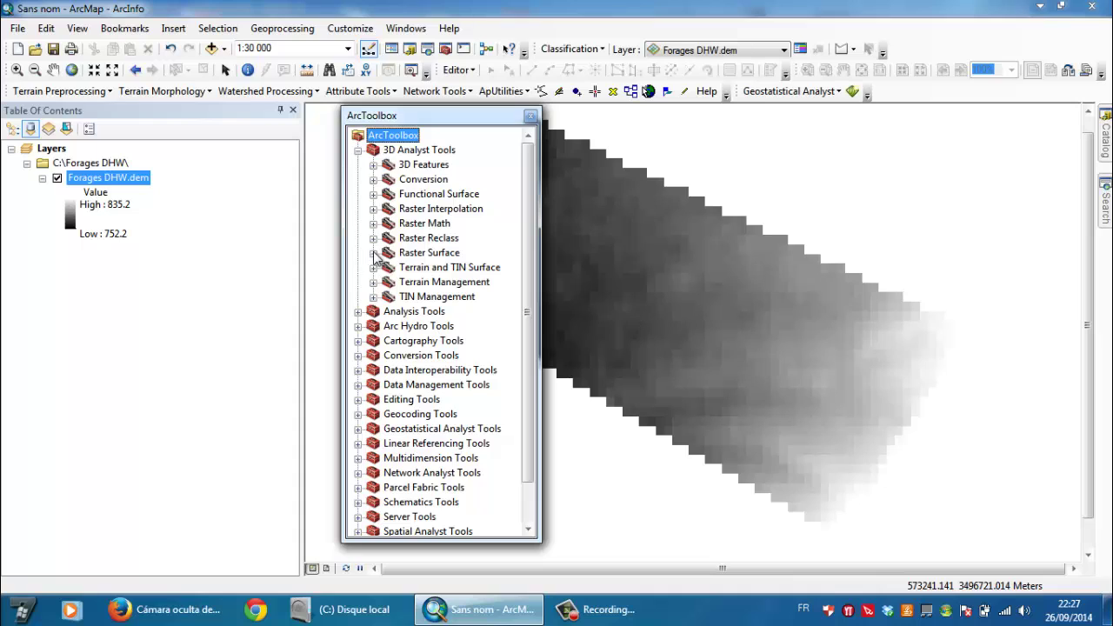
left_click(373, 252)
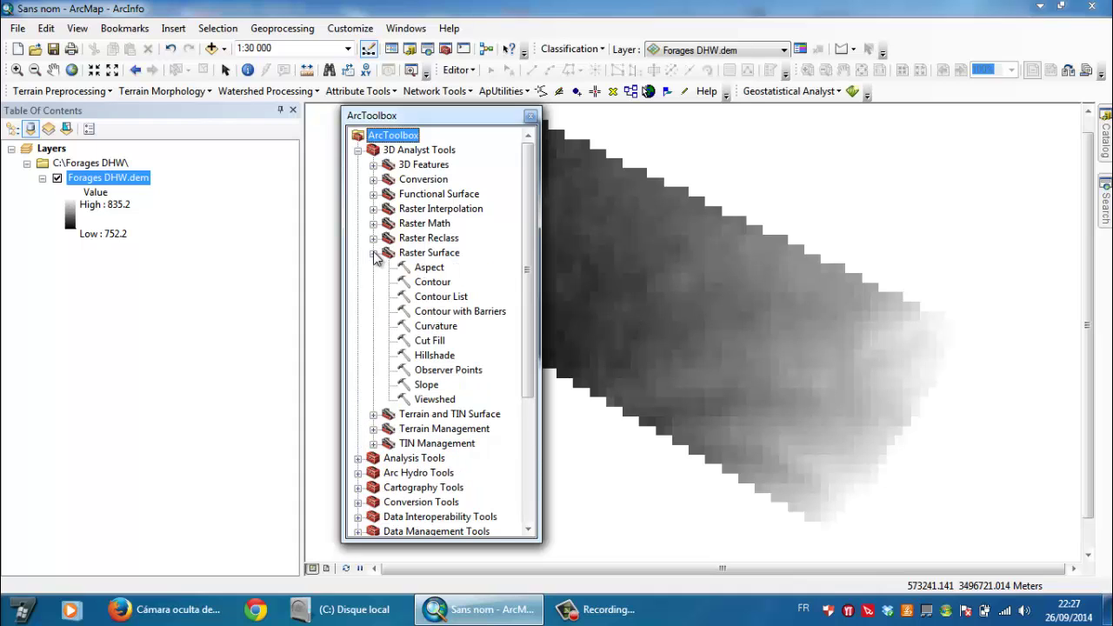
left_click(427, 270)
double_click(427, 271)
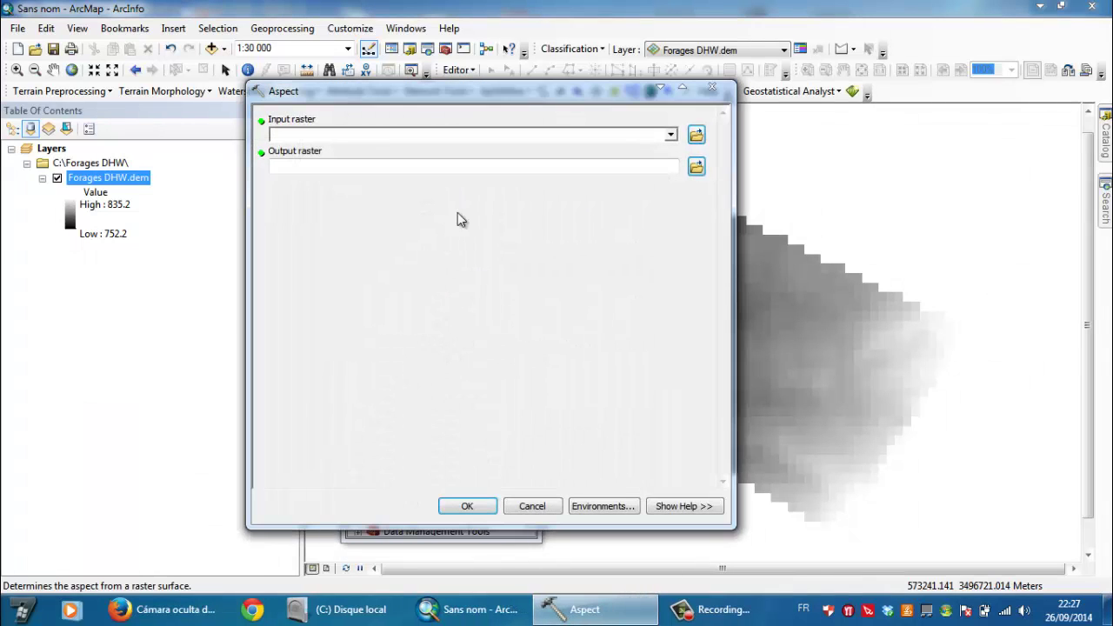
Run Aspect on Forages DHW.dem with the default output, producing the Aspect_dem2 layer.
left_click(671, 134)
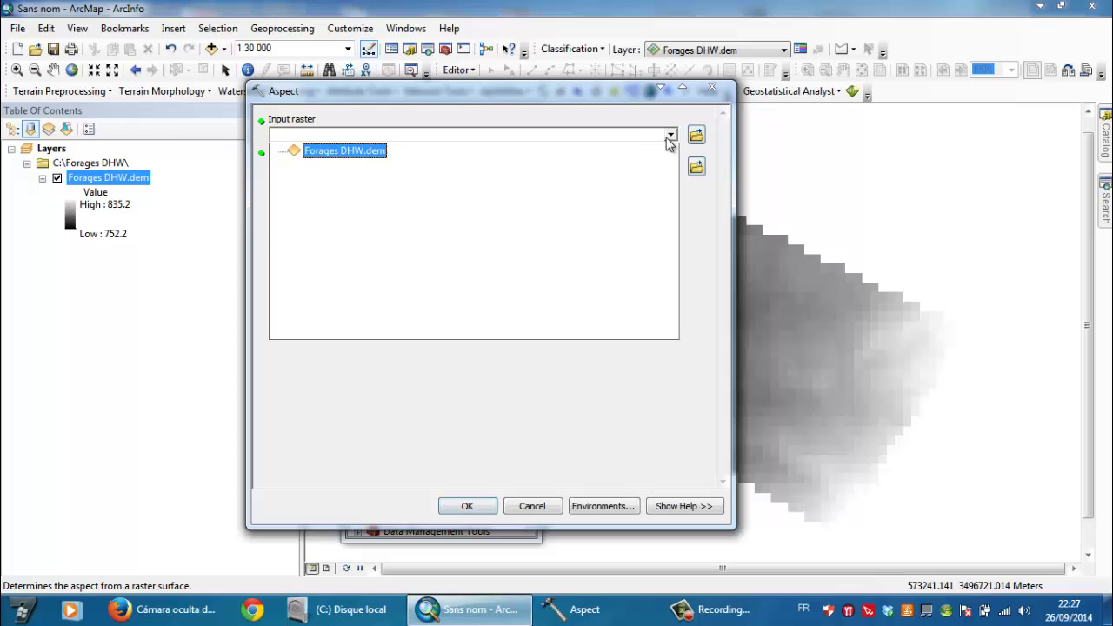
left_click(366, 152)
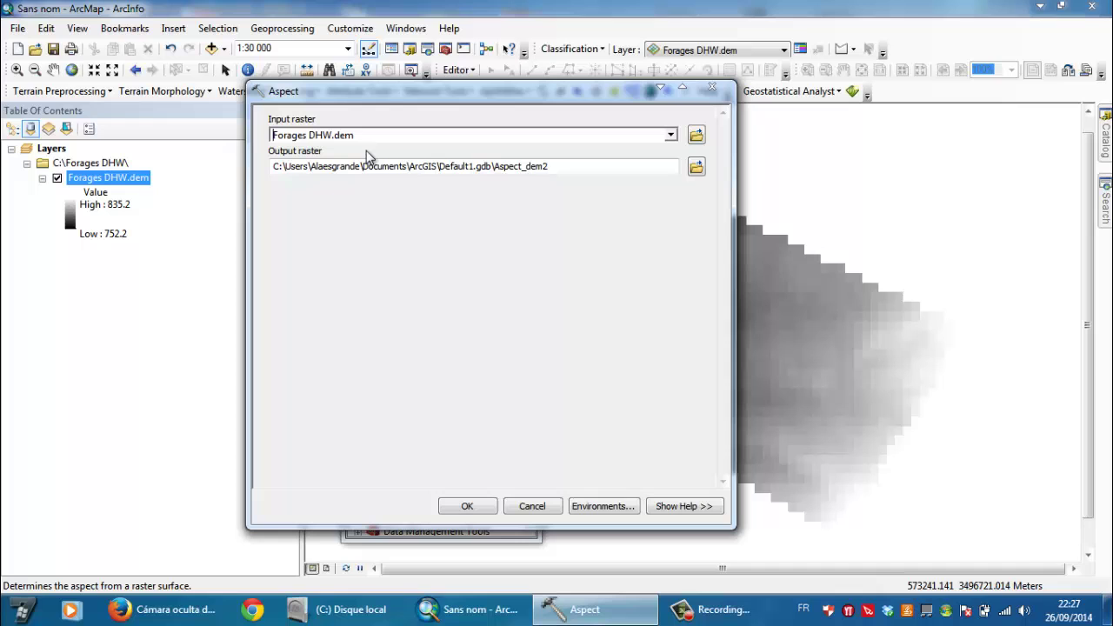
left_click(468, 506)
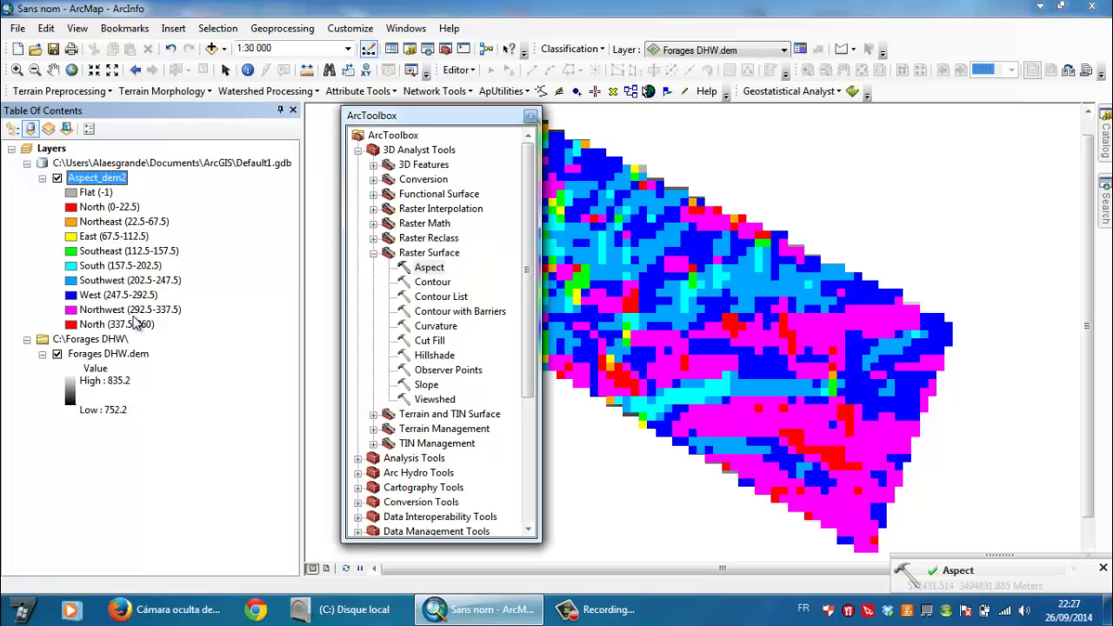
left_click(143, 309)
left_click(123, 254)
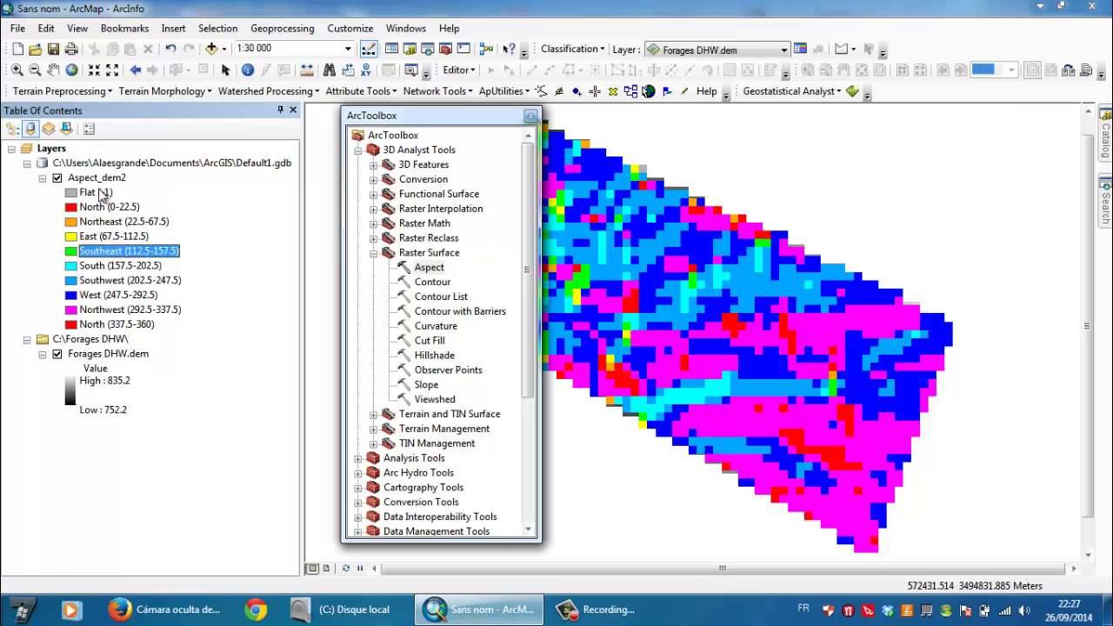
left_click(103, 193)
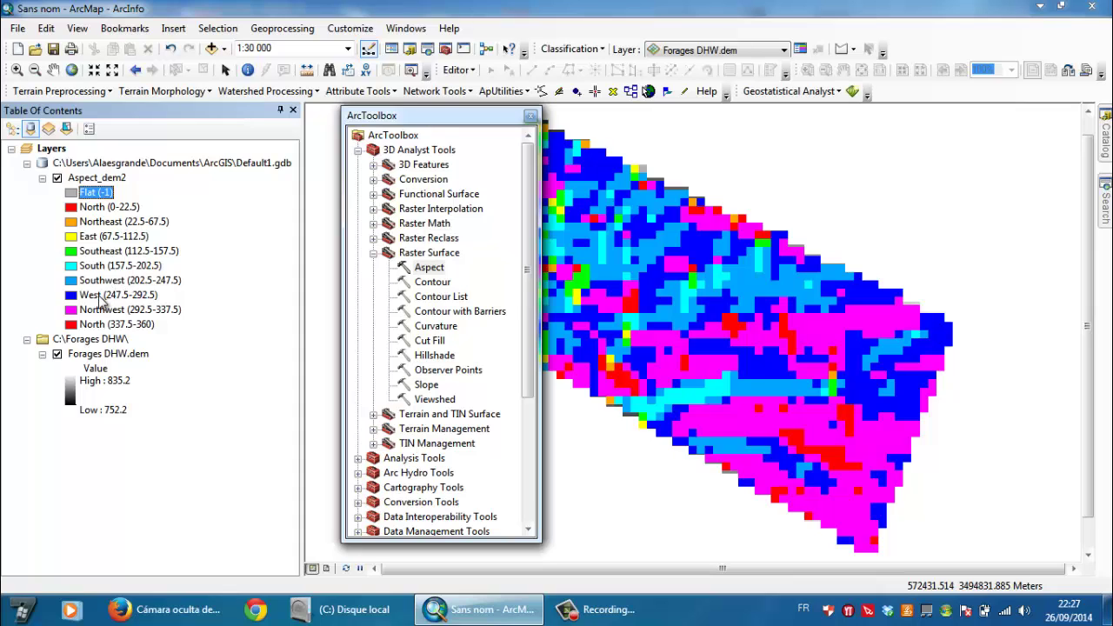
Collapse Raster Surface and expand the Raster Reclass toolset under 3D Analyst Tools.
left_click(369, 261)
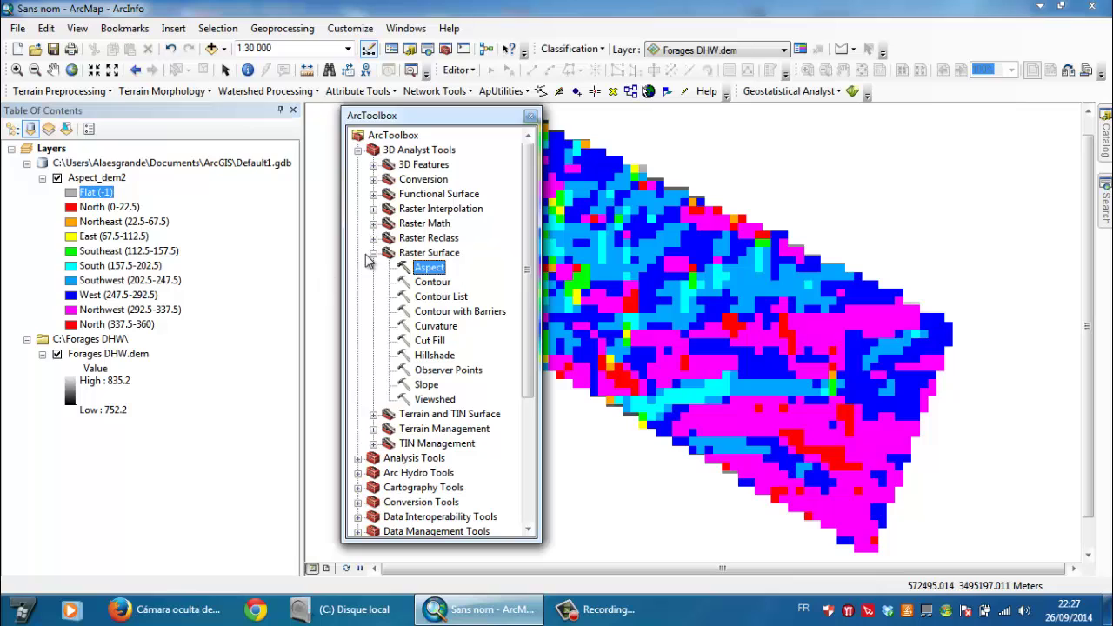
left_click(373, 252)
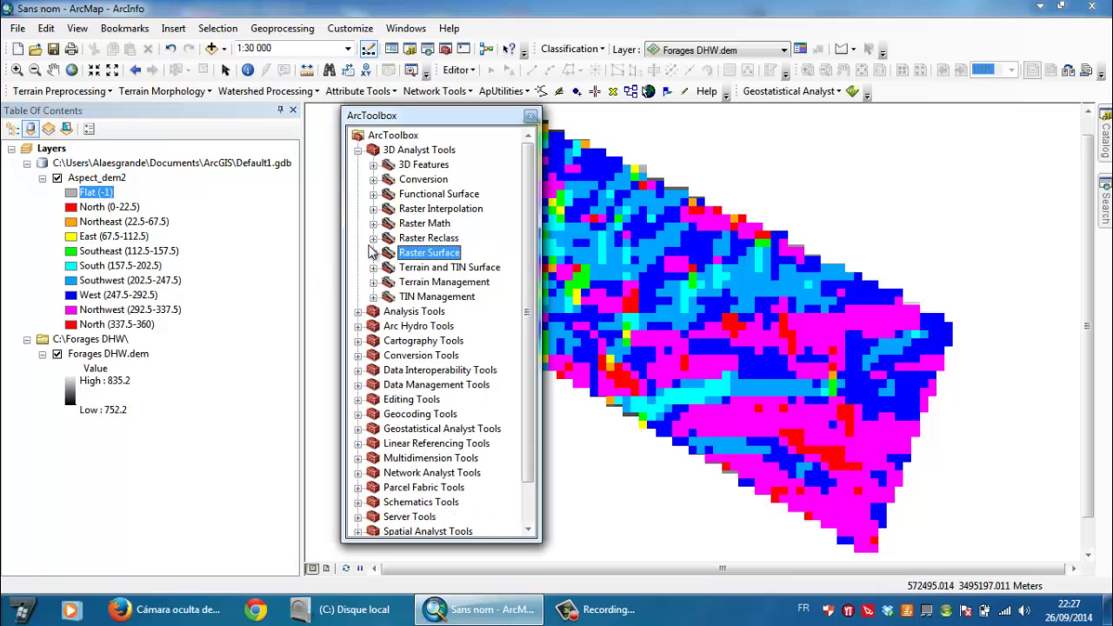
left_click(372, 239)
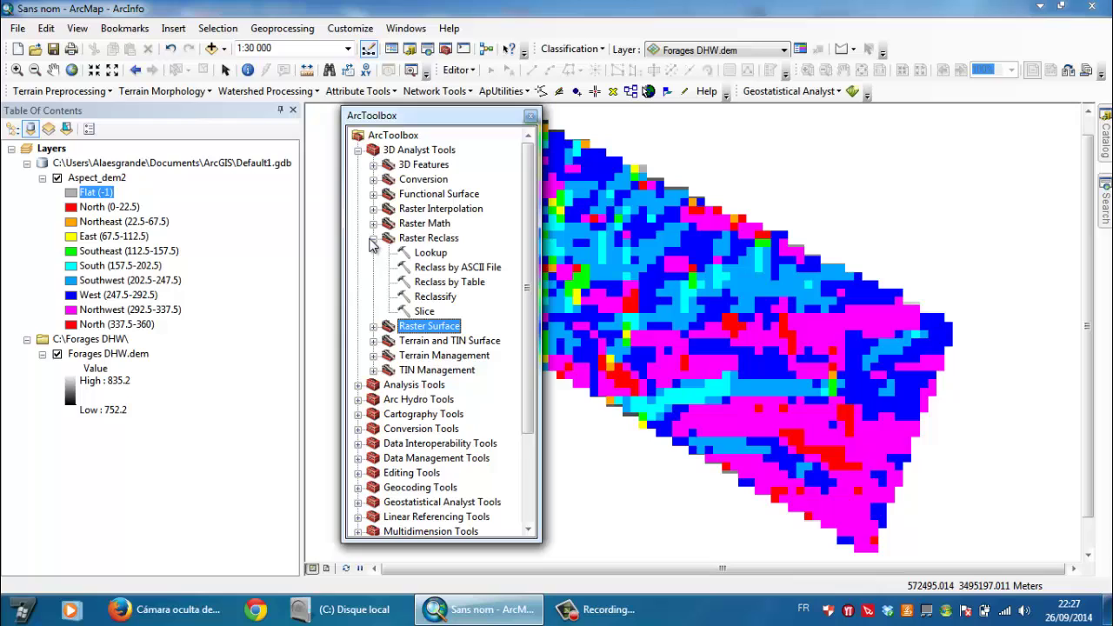
Start Reclassify with Aspect_dem2 as input, giving new values 1–10 and output Reclass_Aspe6.
double_click(437, 299)
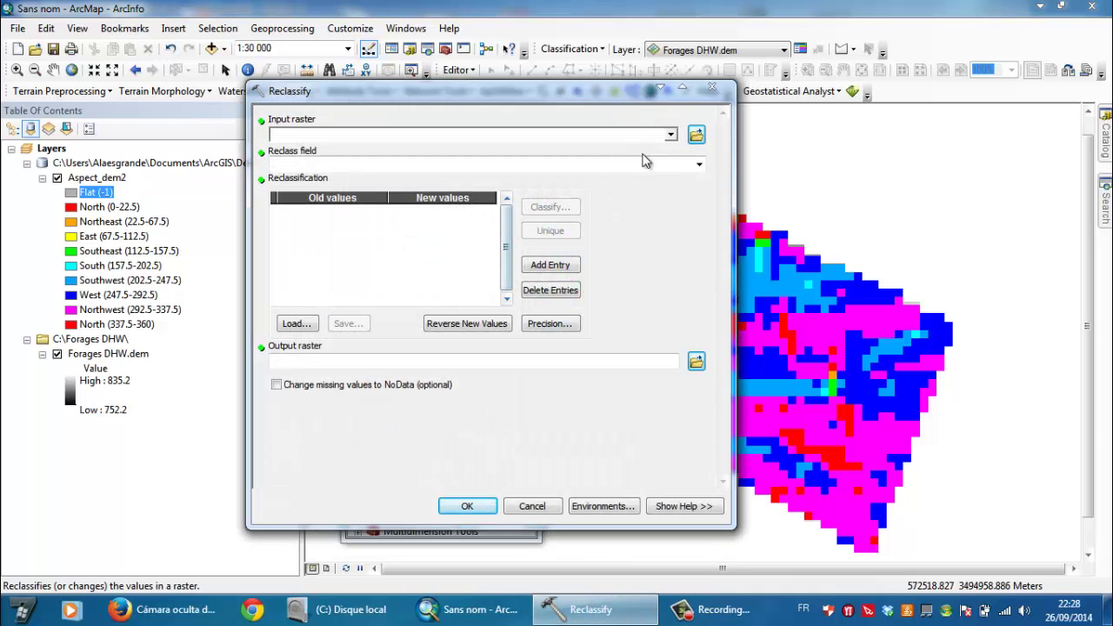
left_click(671, 135)
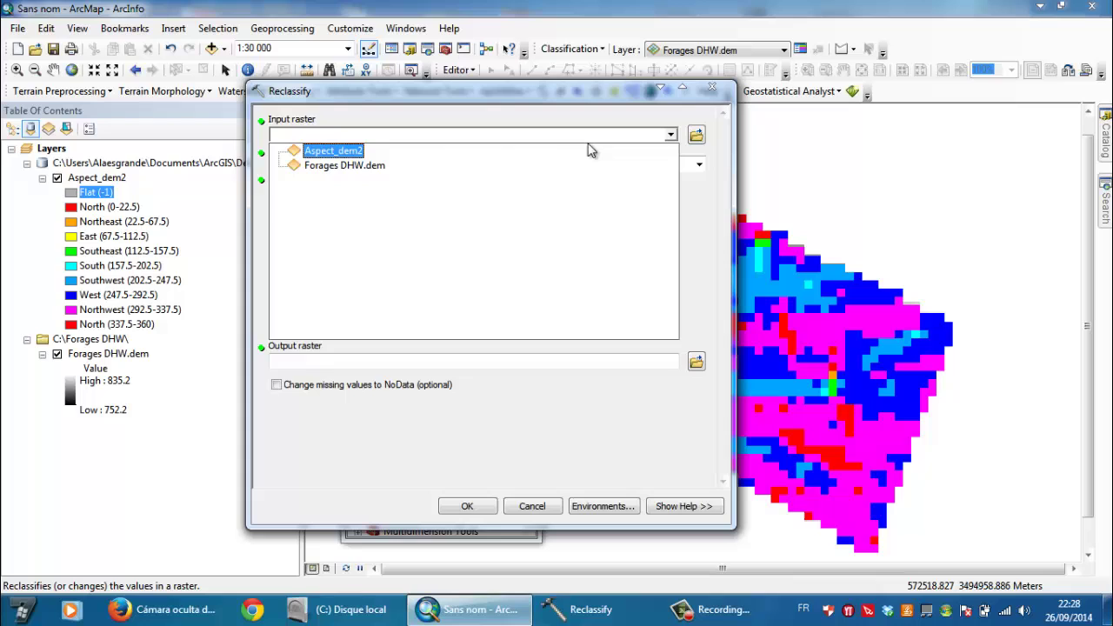
left_click(322, 153)
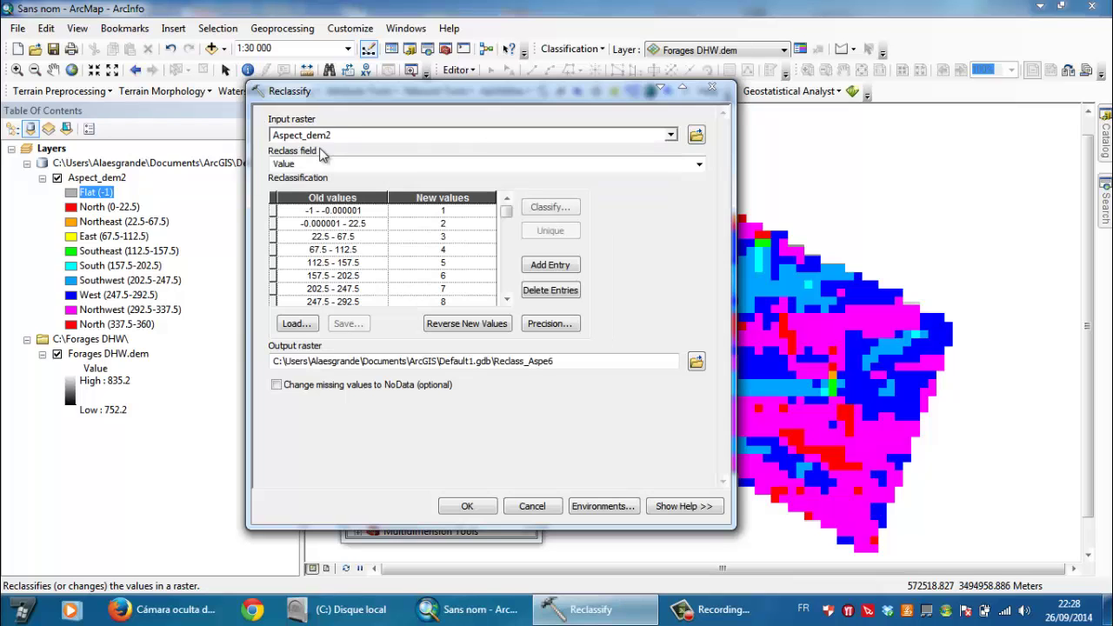
mouse_move(512, 217)
left_mouse_down()
mouse_move(507, 292)
mouse_move(507, 211)
left_mouse_up()
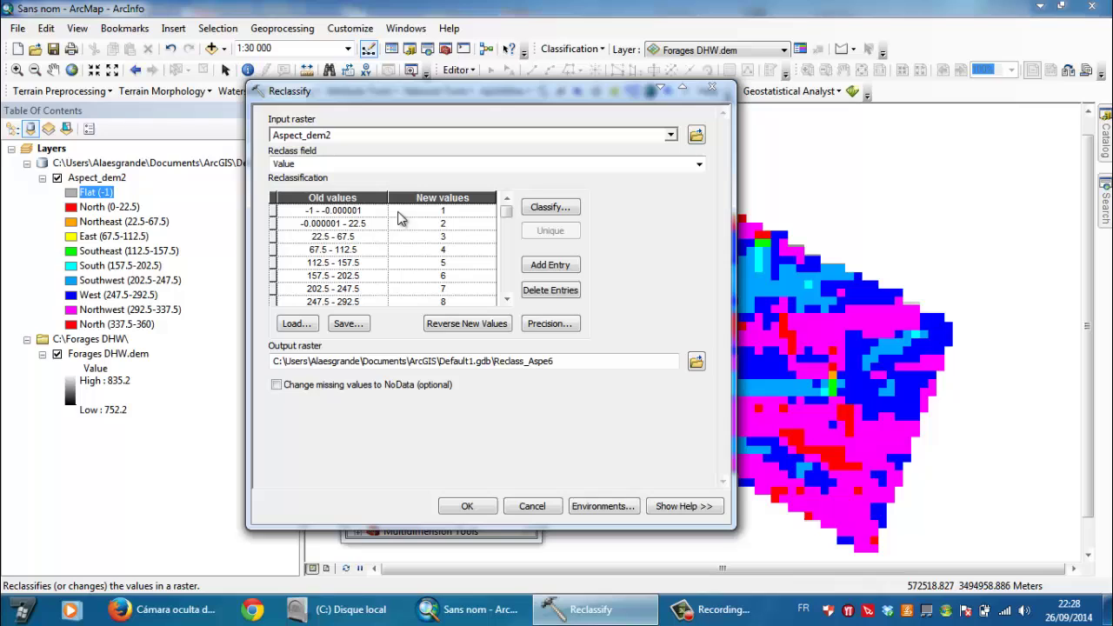
Change the first old-value range in the reclass table to -1 - 2.
left_click(348, 212)
left_click(367, 223)
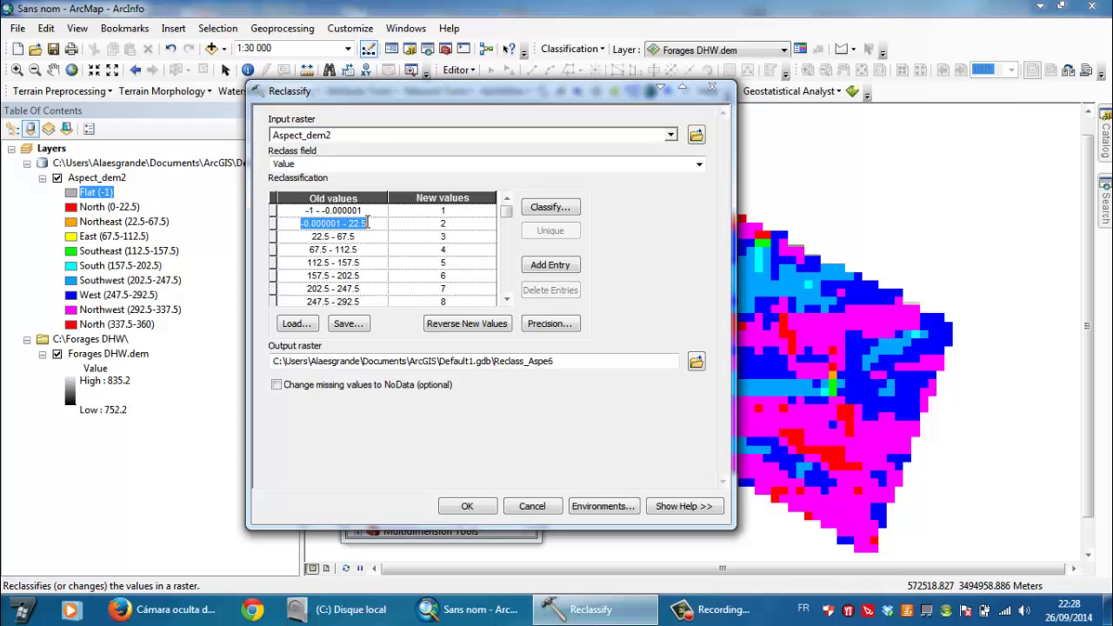
left_click(439, 212)
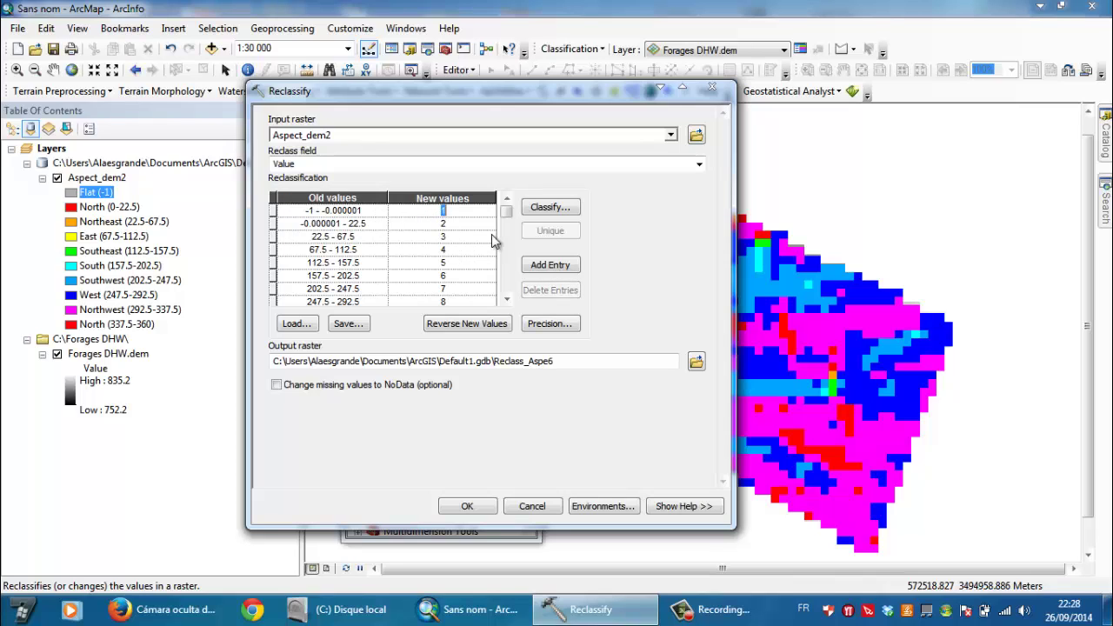
mouse_move(506, 216)
left_mouse_down()
mouse_move(502, 304)
mouse_move(505, 205)
left_mouse_up()
left_click(338, 210)
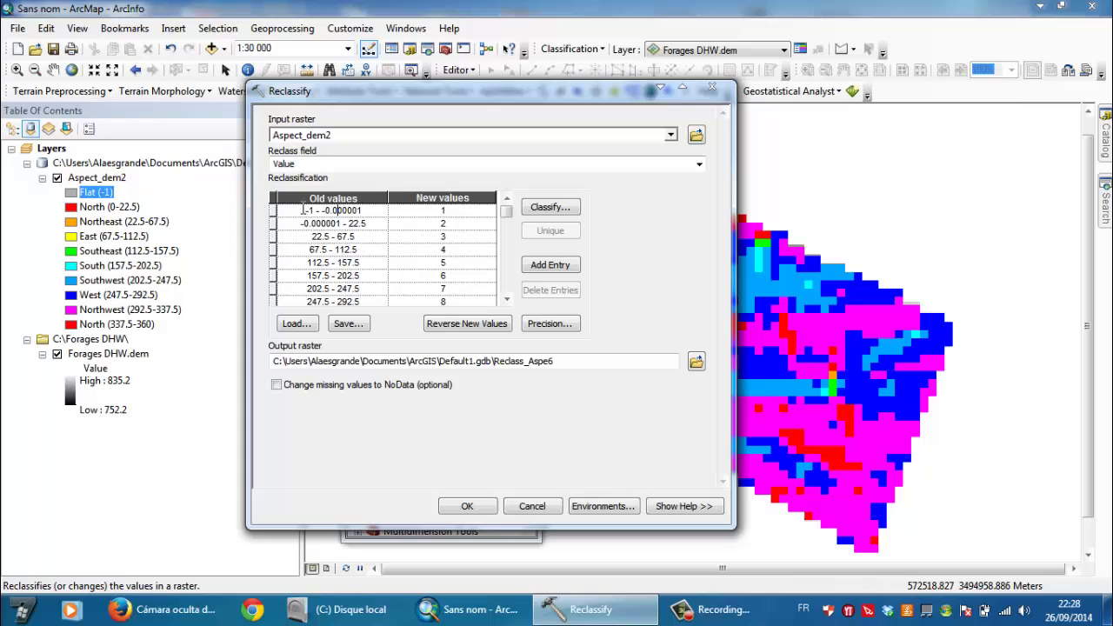
left_click(333, 210)
left_click_drag(320, 211, 390, 215)
key("BackSpace")
type("2")
left_click(311, 223)
Change the second old-value range to 2 - 22.5 and run the reclassification.
left_click_drag(303, 223, 342, 223)
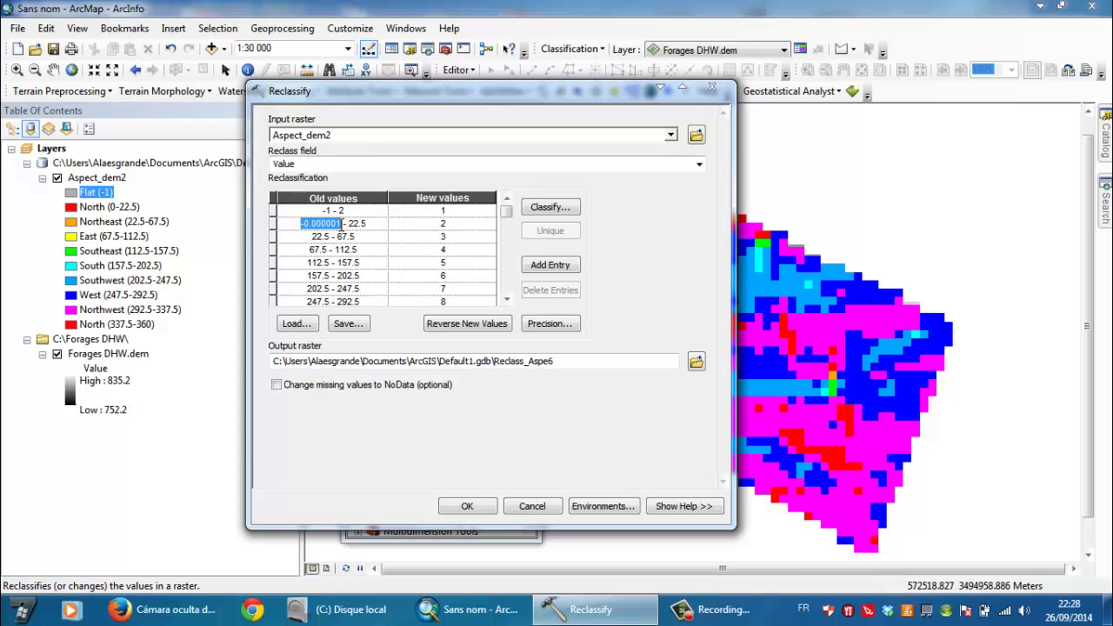
type("2")
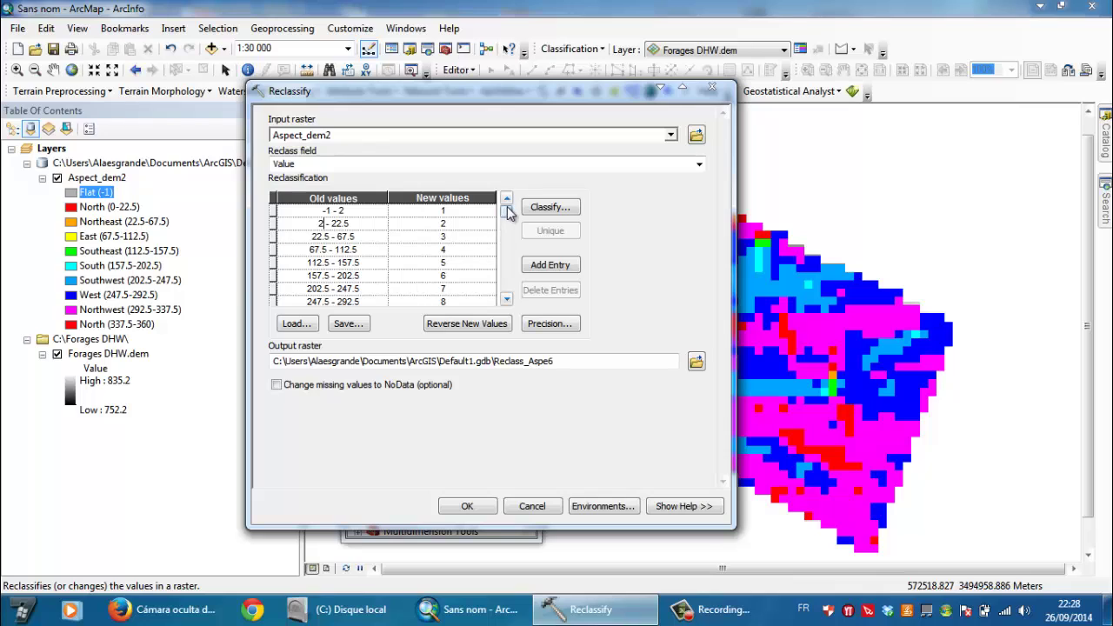
left_click_drag(507, 224, 507, 292)
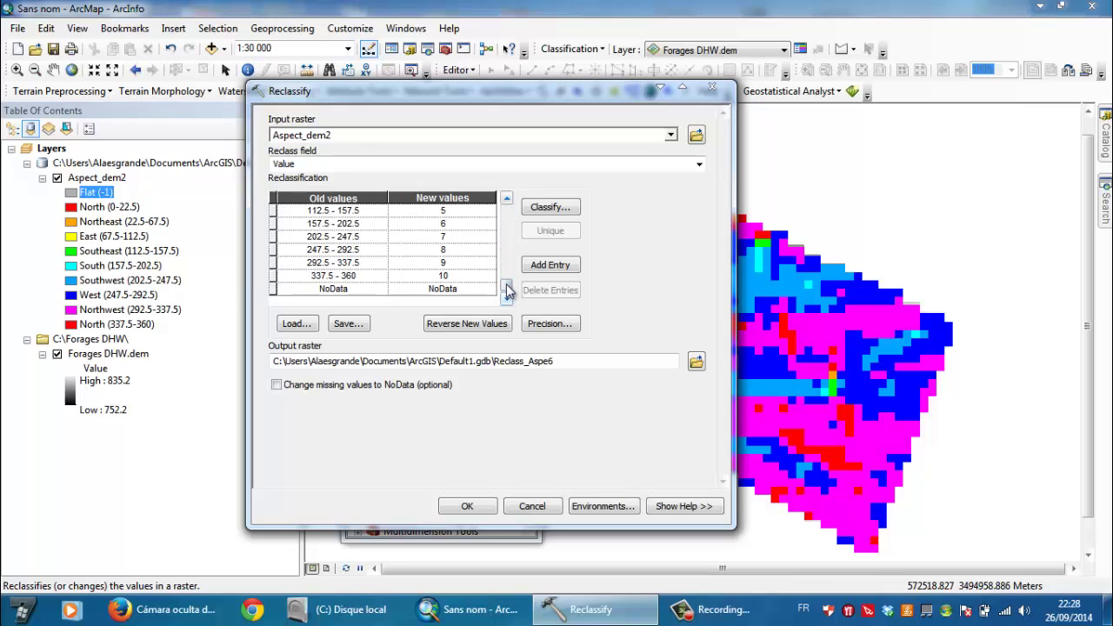
left_click_drag(507, 216, 514, 202)
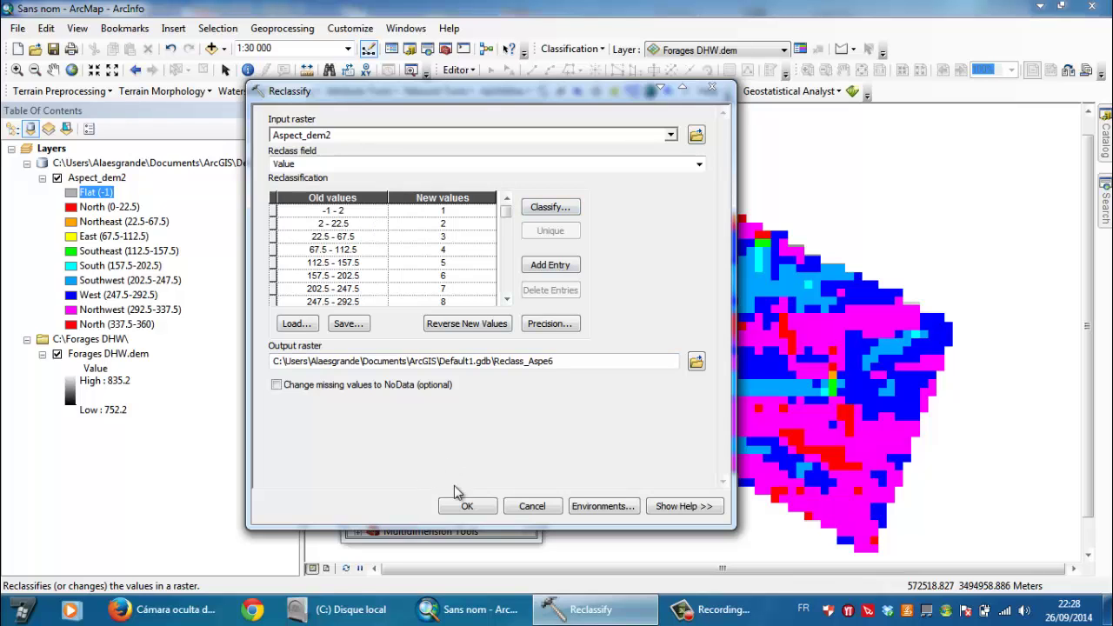
left_click(469, 507)
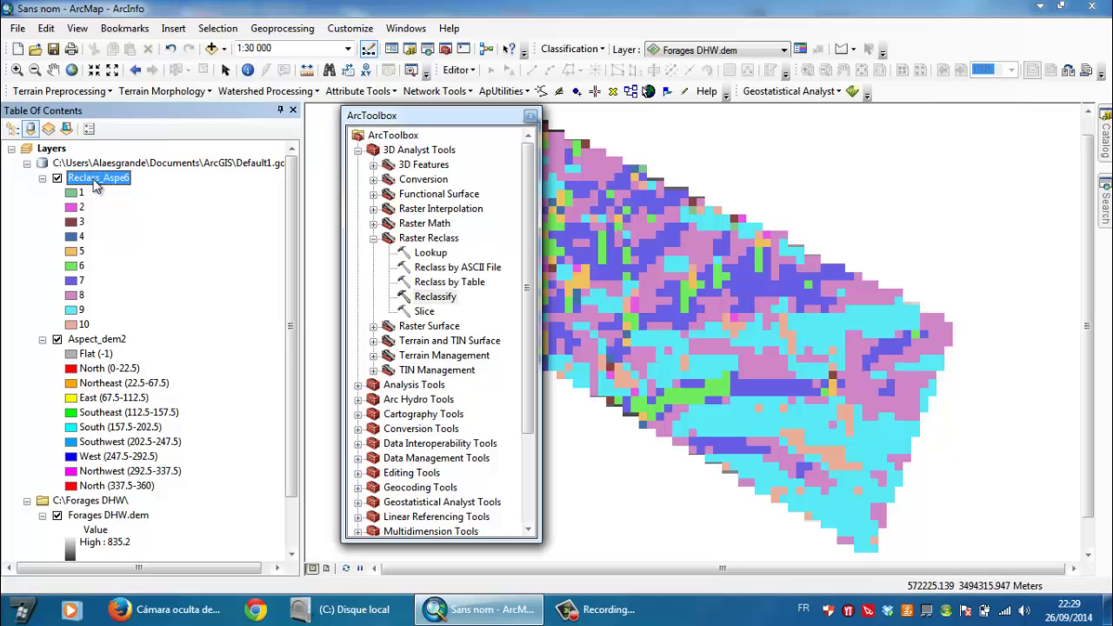
Inspect the Reclass_Aspe6 class 3 colour in the Color Selector and close it unchanged.
left_click(82, 221)
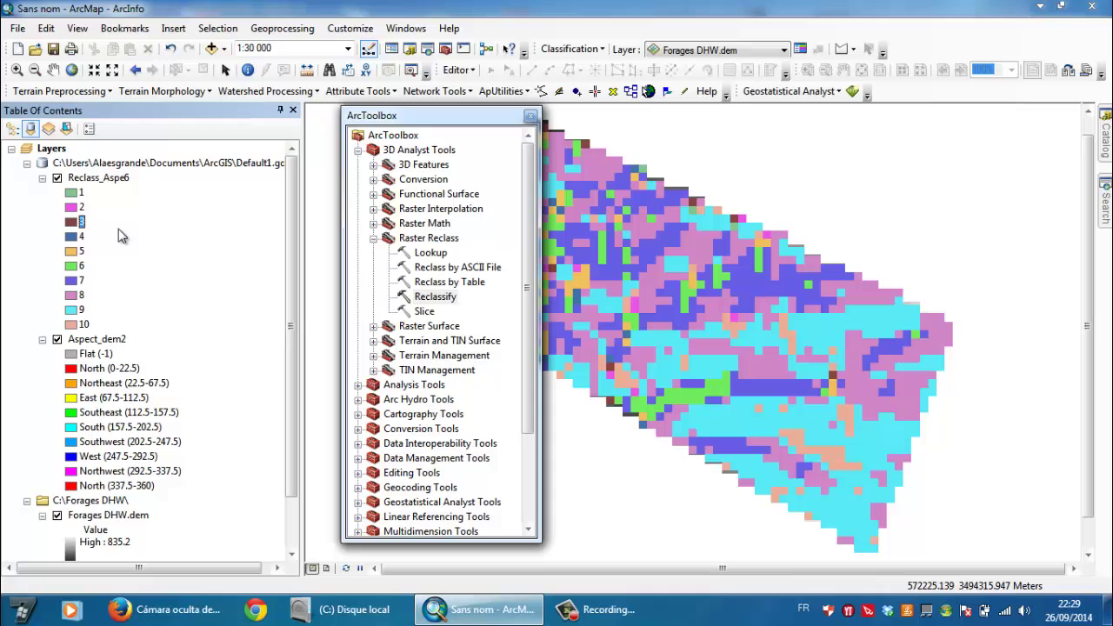
left_click(77, 222)
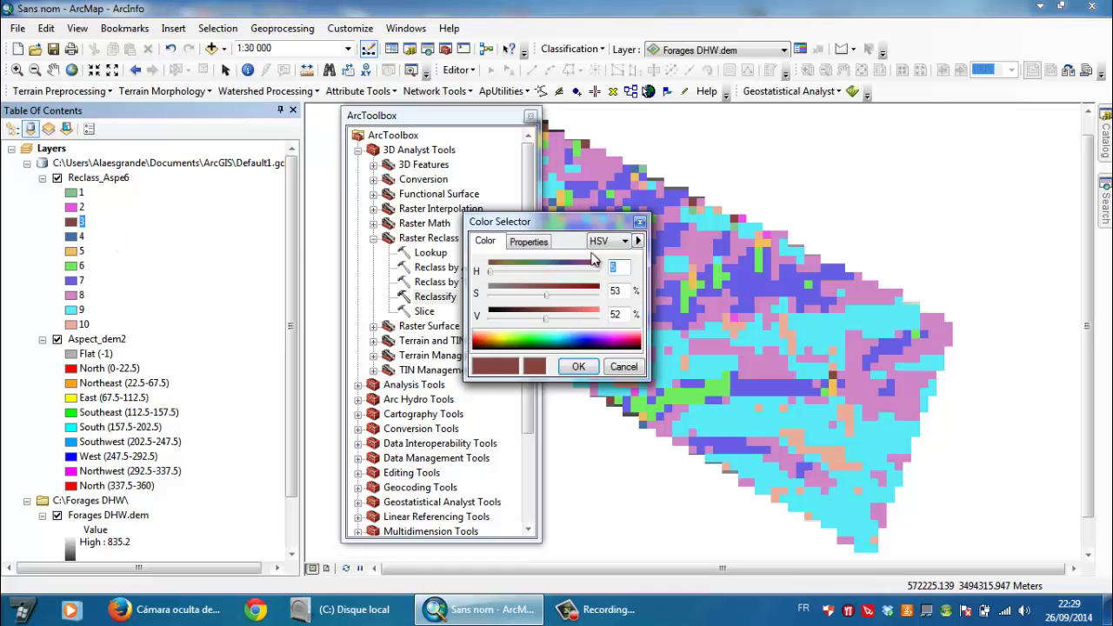
left_click(641, 222)
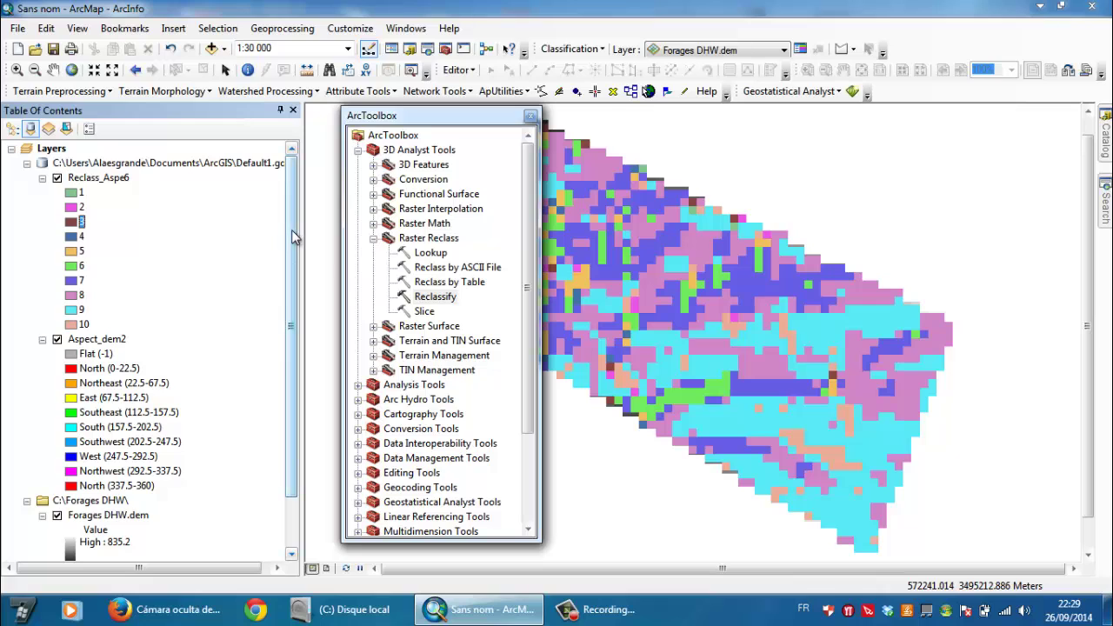
left_click_drag(294, 240, 292, 296)
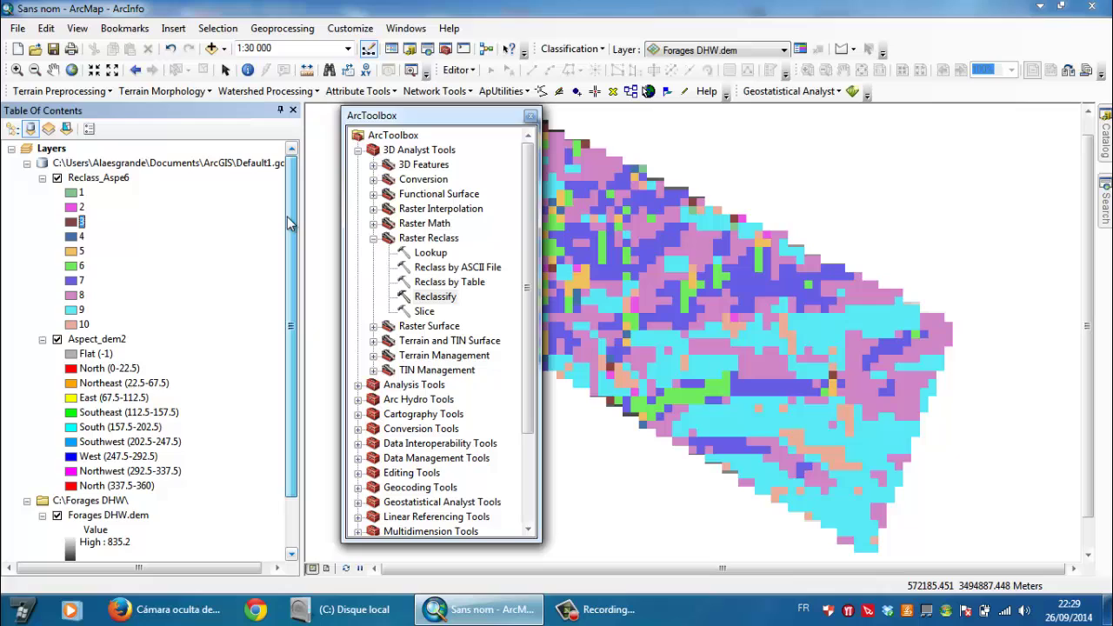
Collapse 3D Analyst Tools so ArcToolbox shows only its top-level toolboxes.
left_click_drag(294, 261, 296, 219)
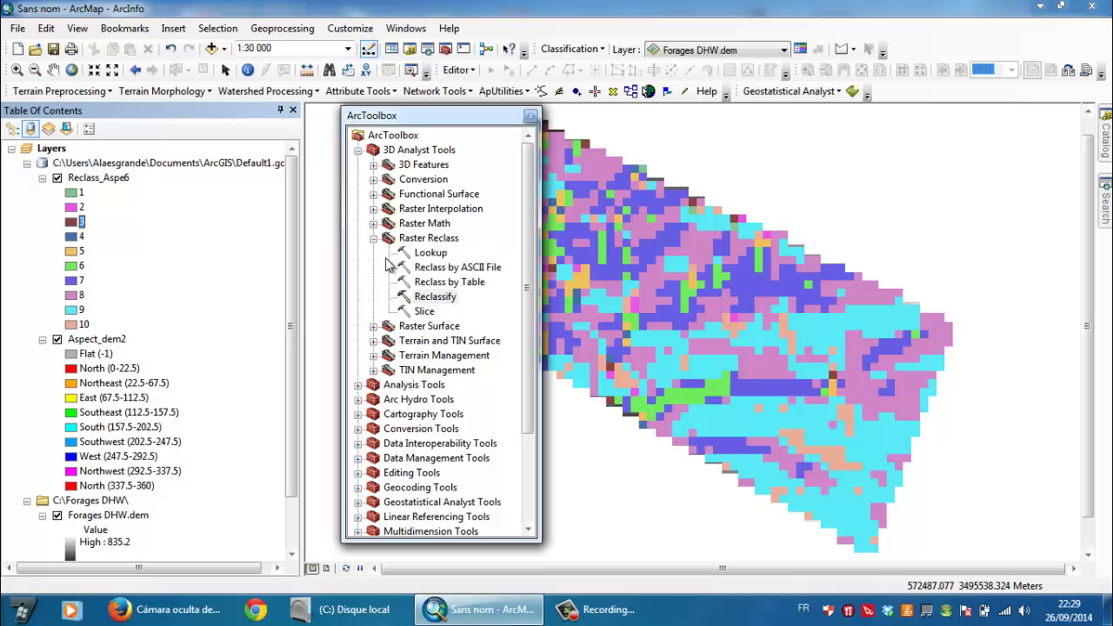
left_click(359, 149)
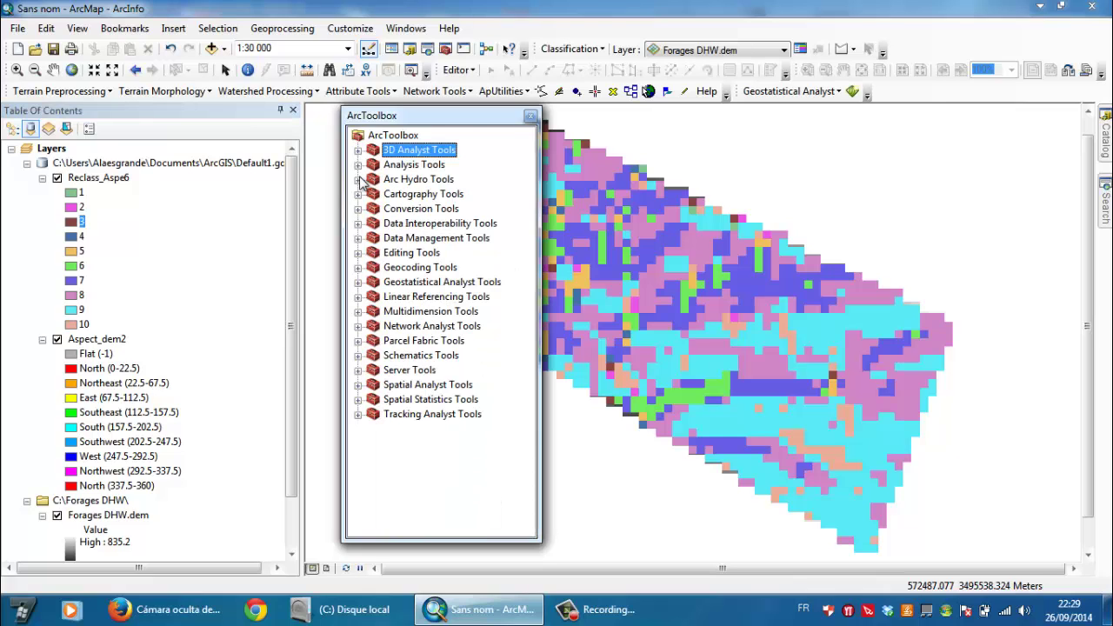